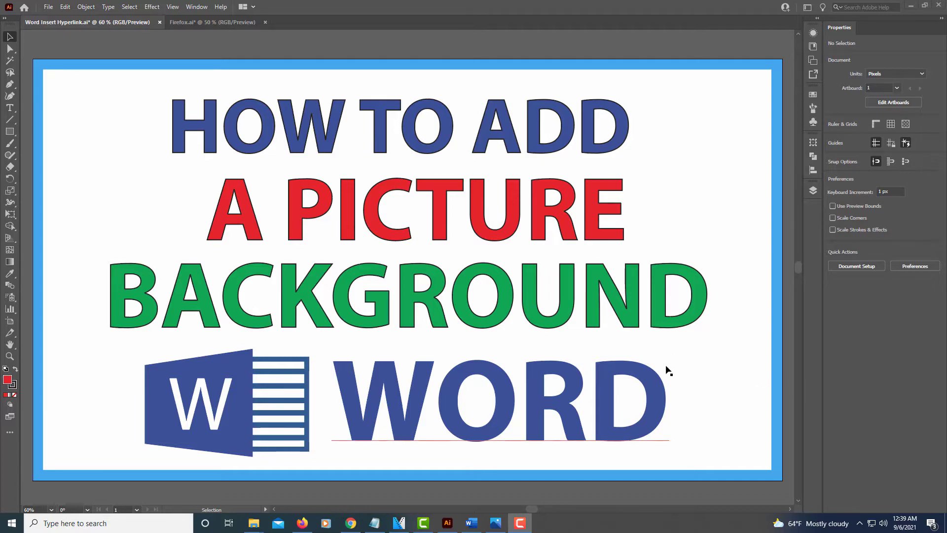
- View the meditation silhouette picture in Photos, then switch to the blank Word document
{"action": "left_click", "coordinate": [499, 527]}
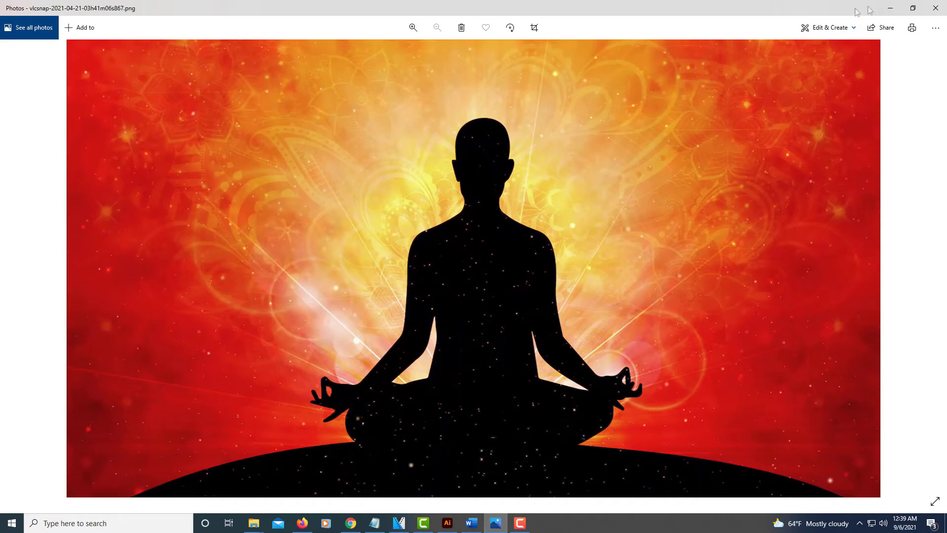
{"action": "left_click", "coordinate": [471, 523]}
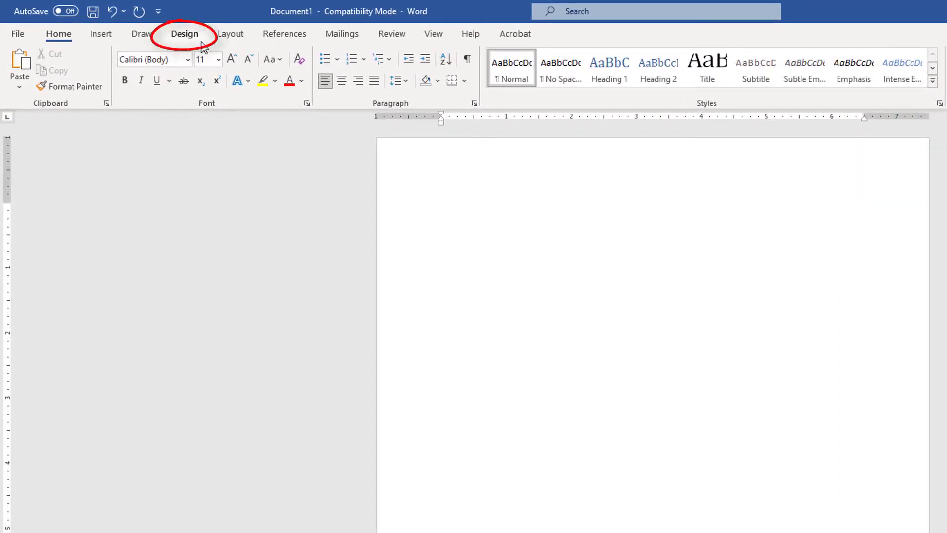
- Open the Printed Watermark dialog through Design > Watermark > Custom Watermark
{"action": "left_click", "coordinate": [196, 42]}
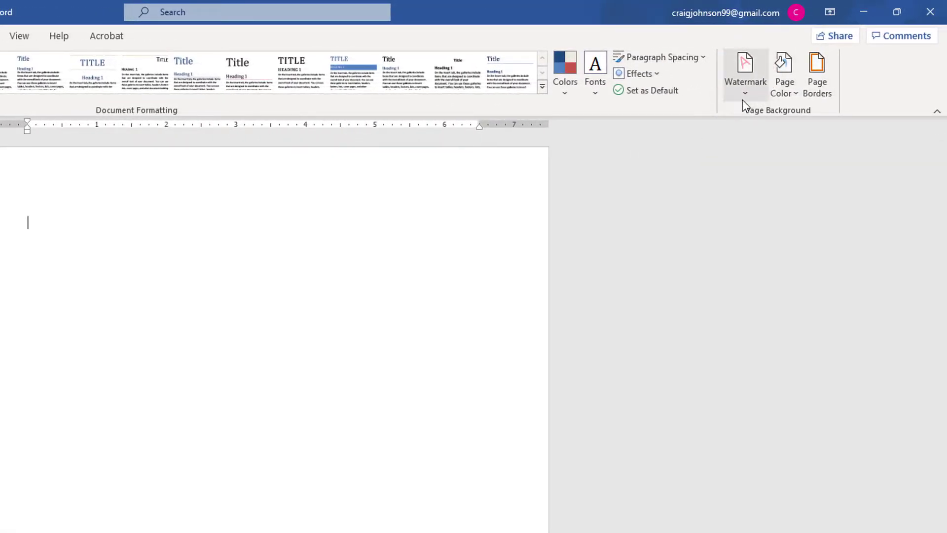
{"action": "left_click", "coordinate": [744, 95]}
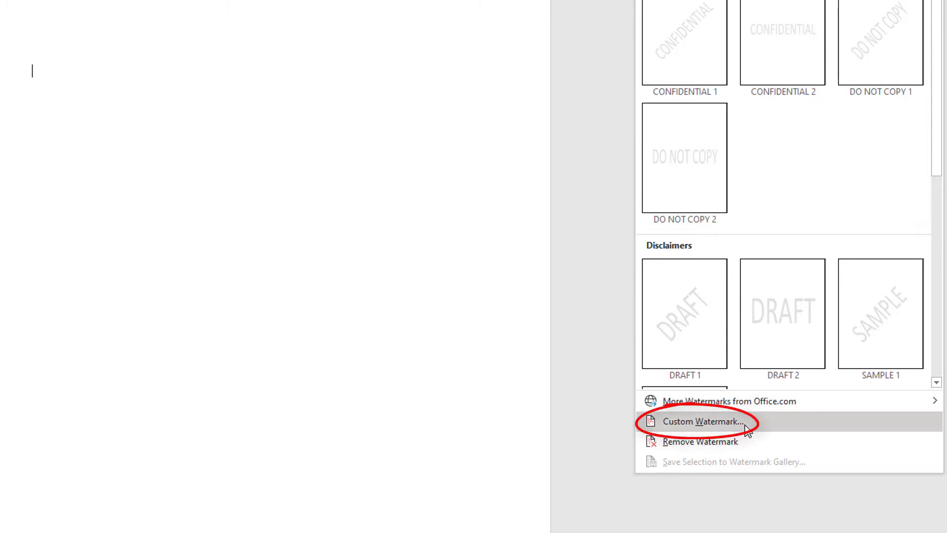
{"action": "left_click", "coordinate": [725, 420]}
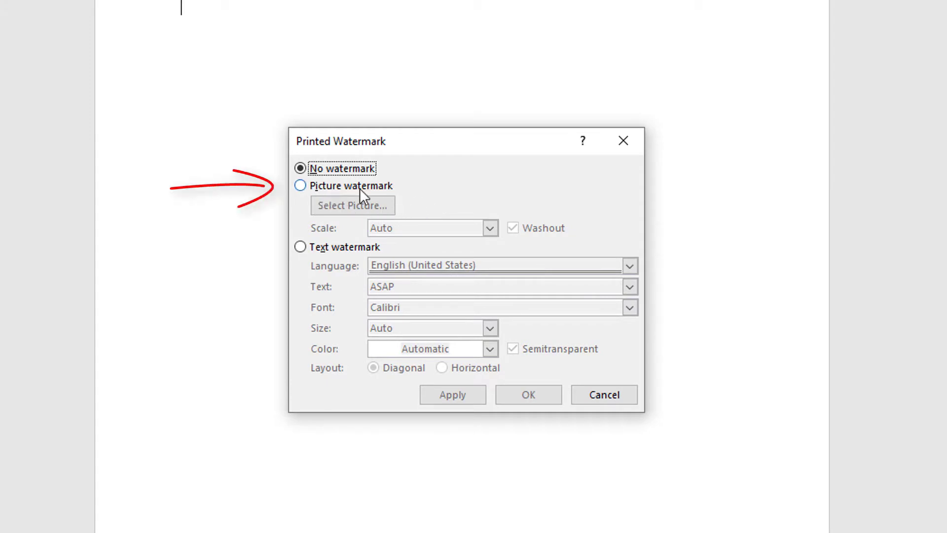
- Choose Picture watermark at 100% scale and start selecting the picture
{"action": "left_click", "coordinate": [301, 185]}
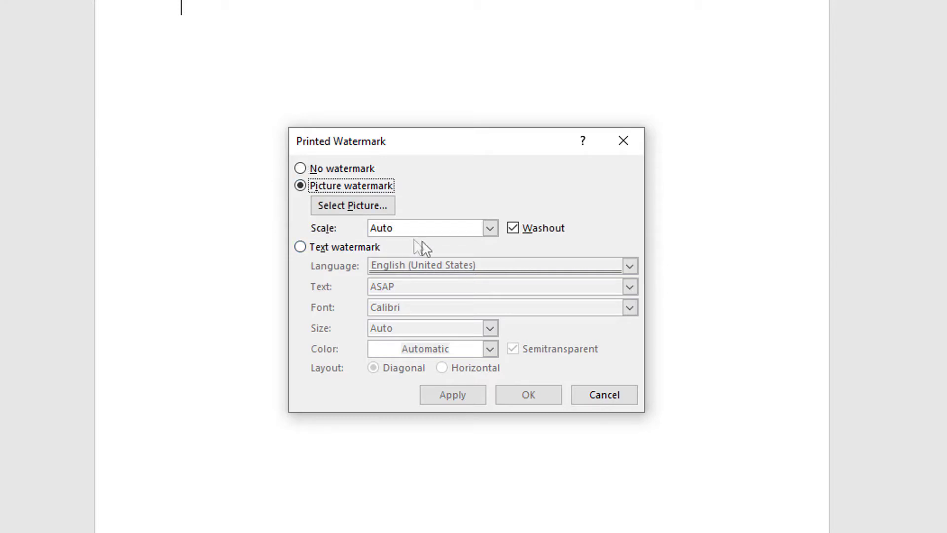
{"action": "left_click", "coordinate": [489, 228]}
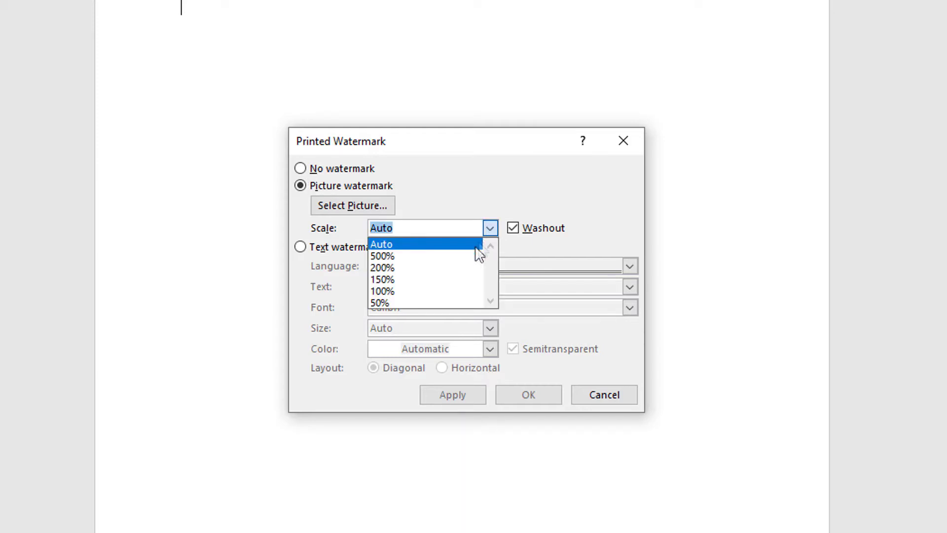
{"action": "left_click", "coordinate": [443, 291]}
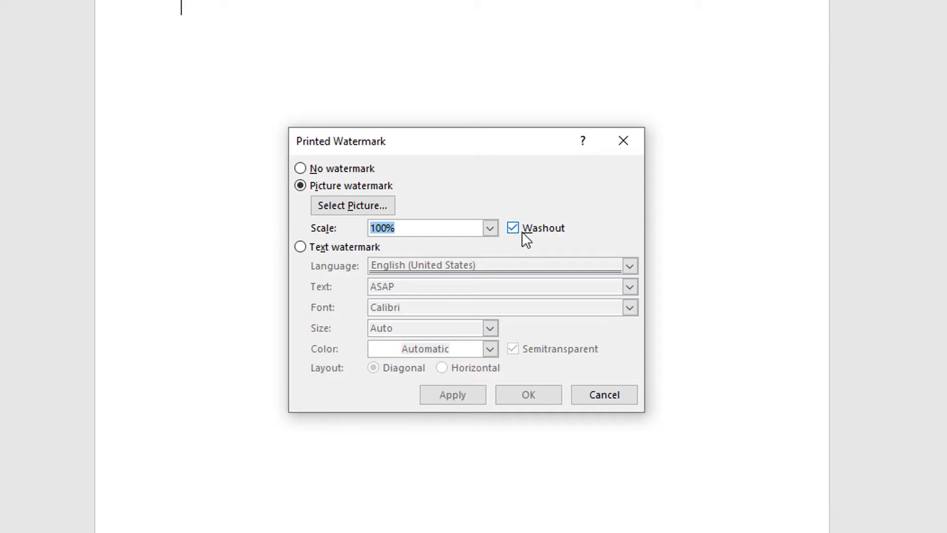
{"action": "left_click", "coordinate": [373, 208]}
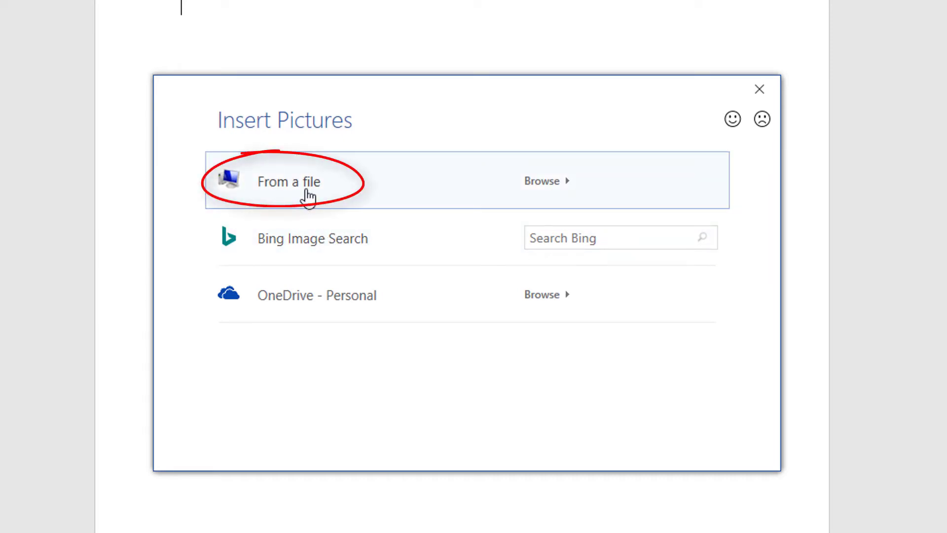
{"action": "left_click", "coordinate": [311, 197]}
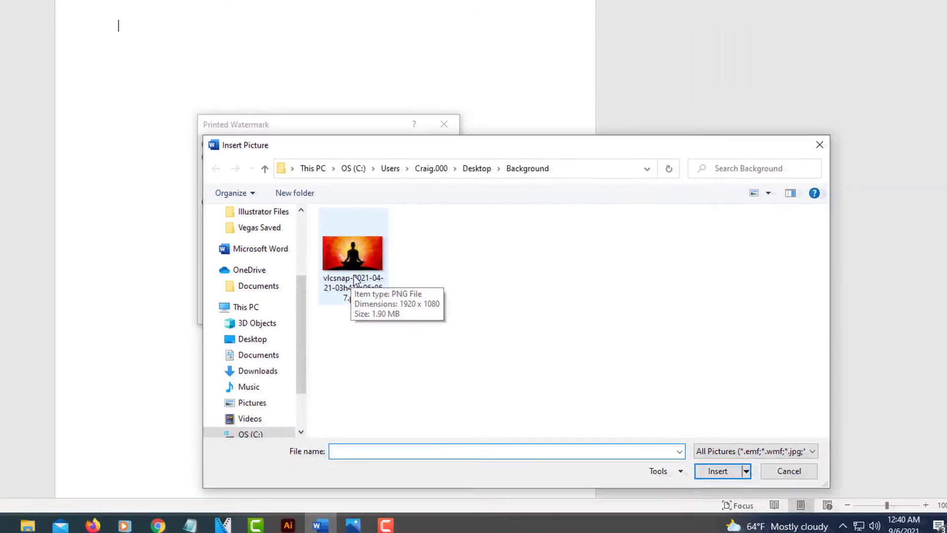
{"action": "left_click", "coordinate": [354, 276]}
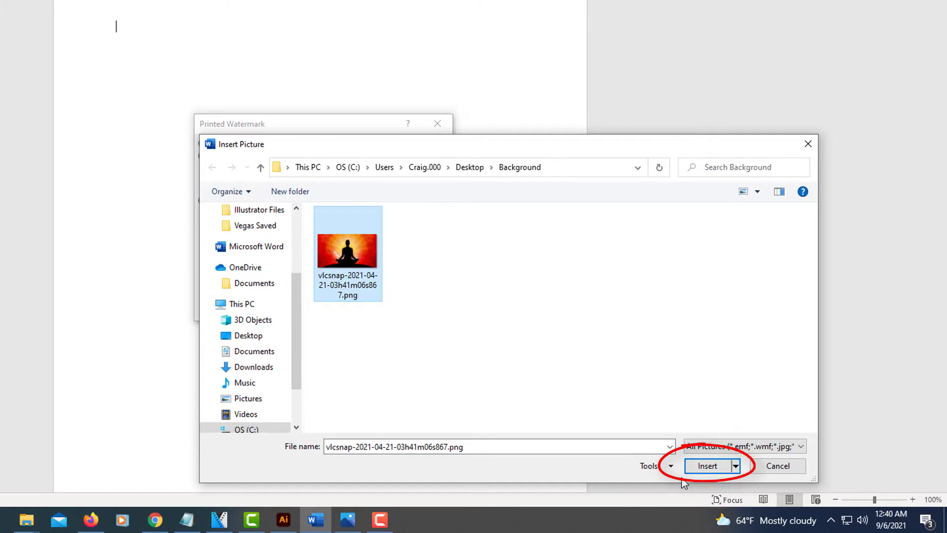
{"action": "left_click", "coordinate": [705, 468]}
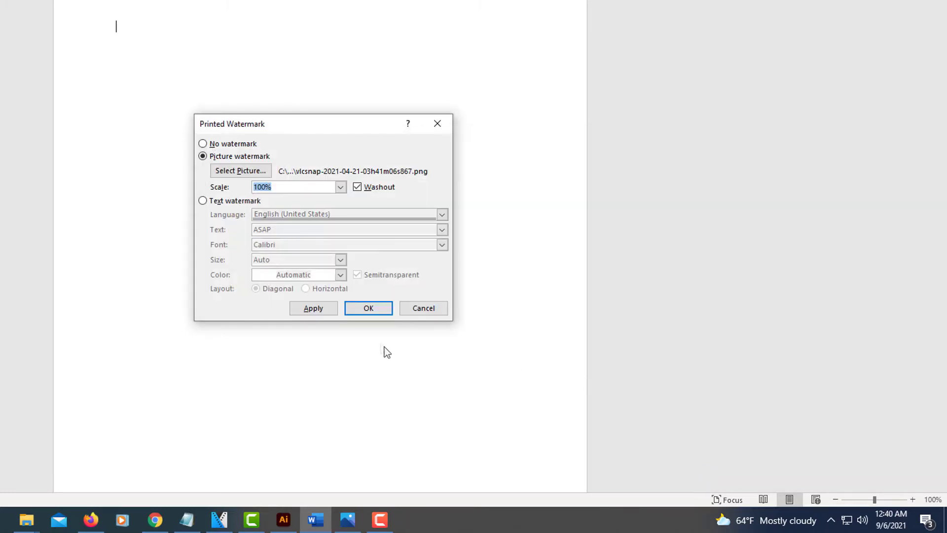
{"action": "left_click", "coordinate": [367, 310]}
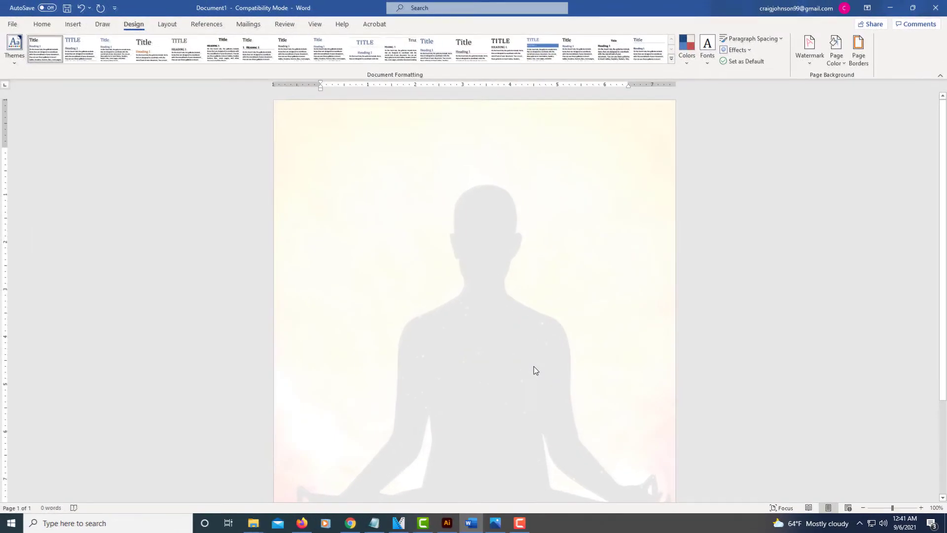
- Scroll through the page to check the faded watermark, then reopen the Watermark gallery
{"action": "scroll", "coordinate": [552, 386], "scroll_direction": "down", "scroll_amount": 3}
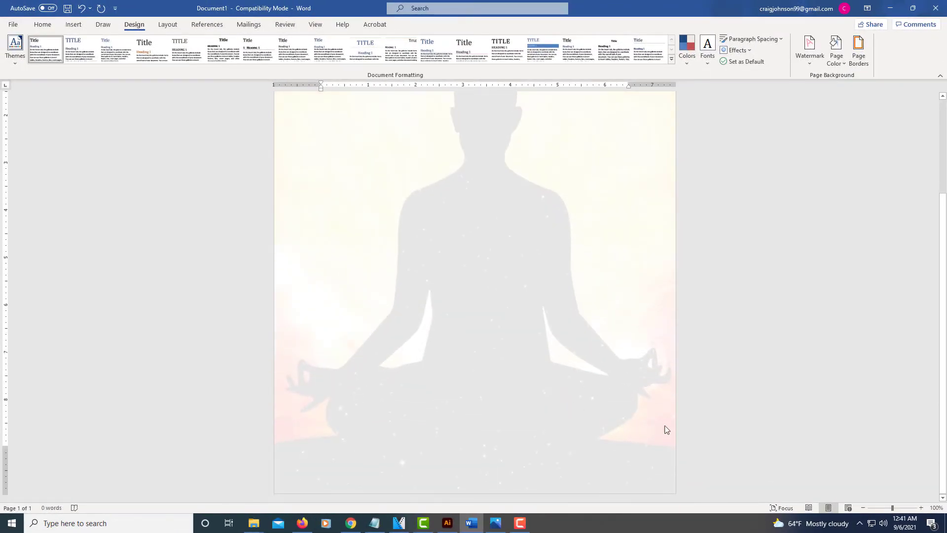
{"action": "scroll", "coordinate": [668, 429], "scroll_direction": "up", "scroll_amount": 3}
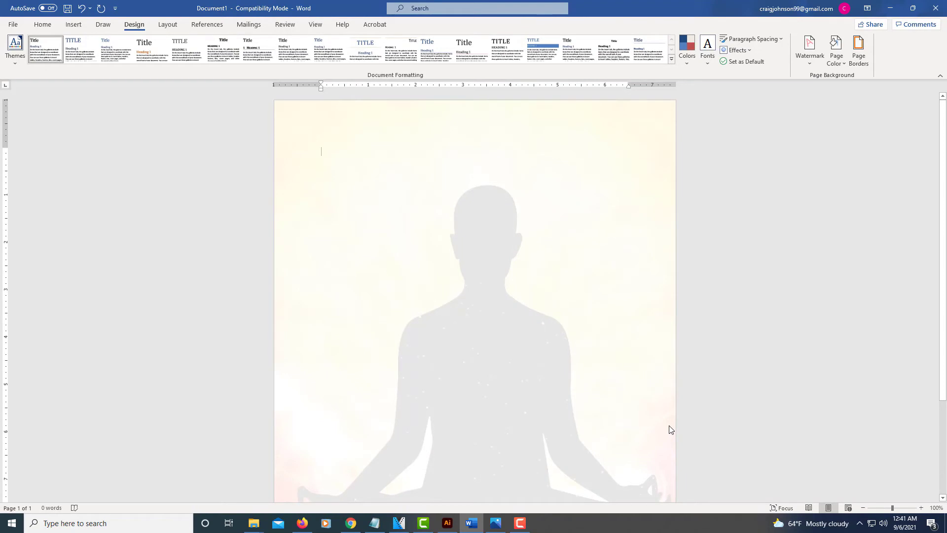
{"action": "scroll", "coordinate": [670, 429], "scroll_direction": "down", "scroll_amount": 3}
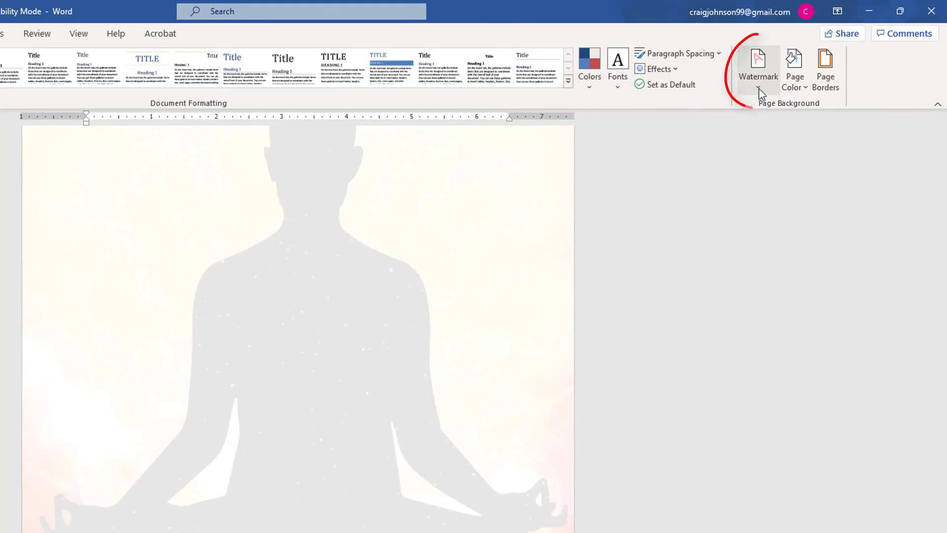
{"action": "left_click", "coordinate": [760, 89]}
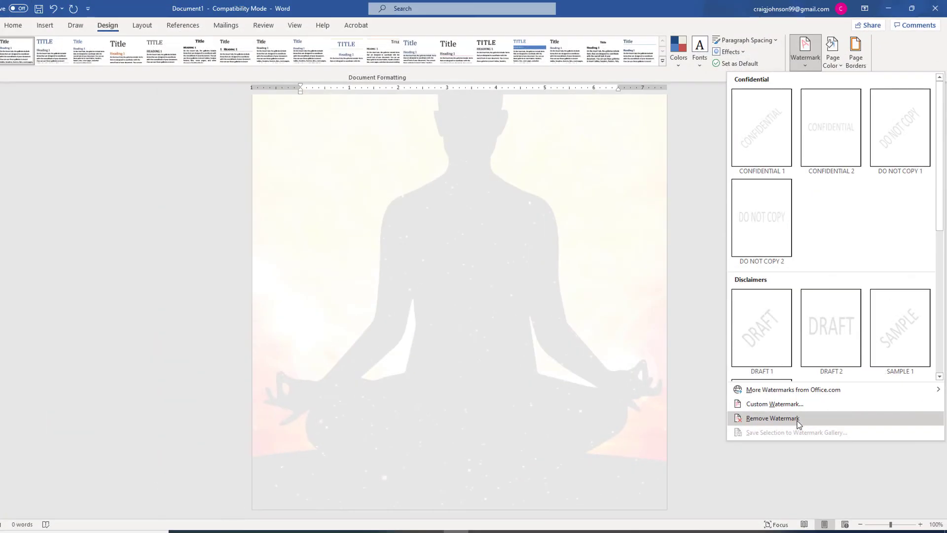
- Remove the faded meditation watermark and reopen the Custom Watermark settings
{"action": "left_click", "coordinate": [773, 418]}
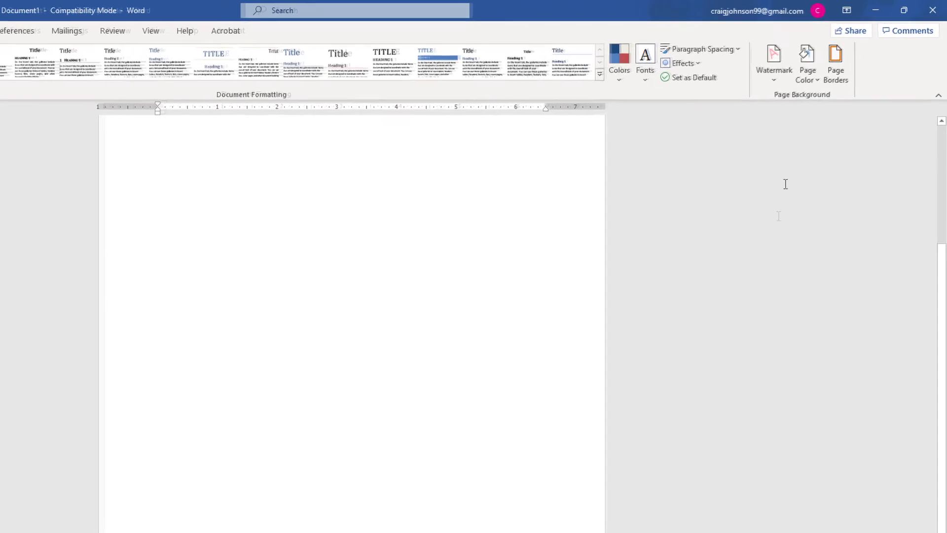
{"action": "left_click", "coordinate": [773, 83]}
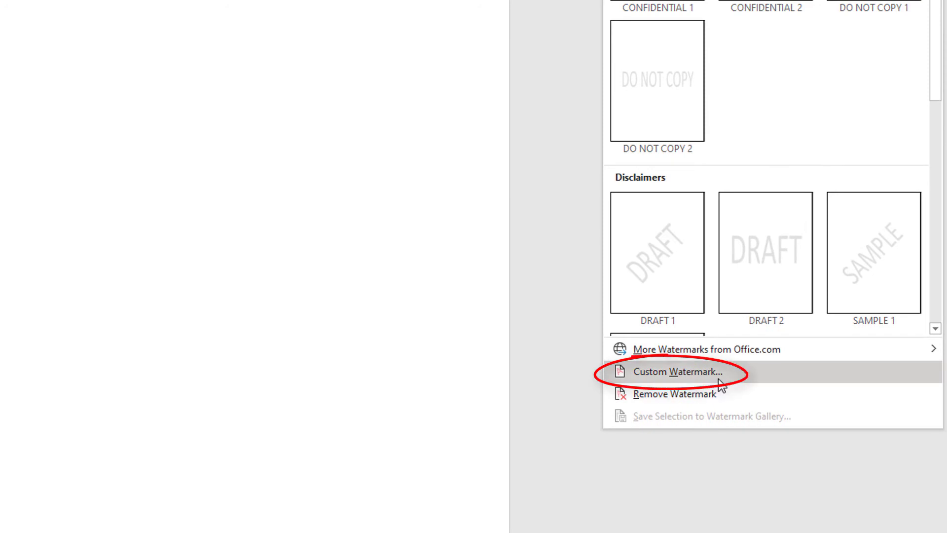
{"action": "left_click", "coordinate": [719, 379]}
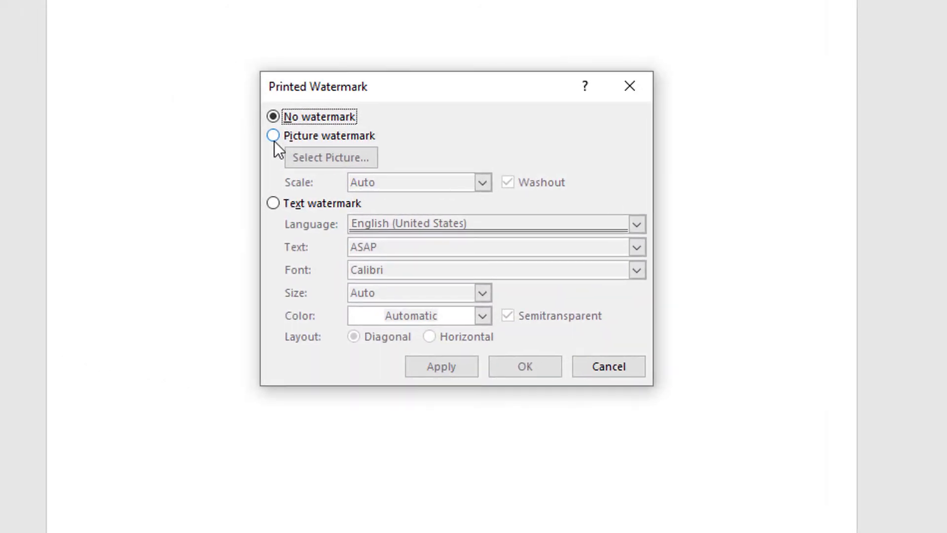
- Set a Picture watermark at 100% scale with Washout unchecked, then start selecting the picture
{"action": "left_click", "coordinate": [273, 136]}
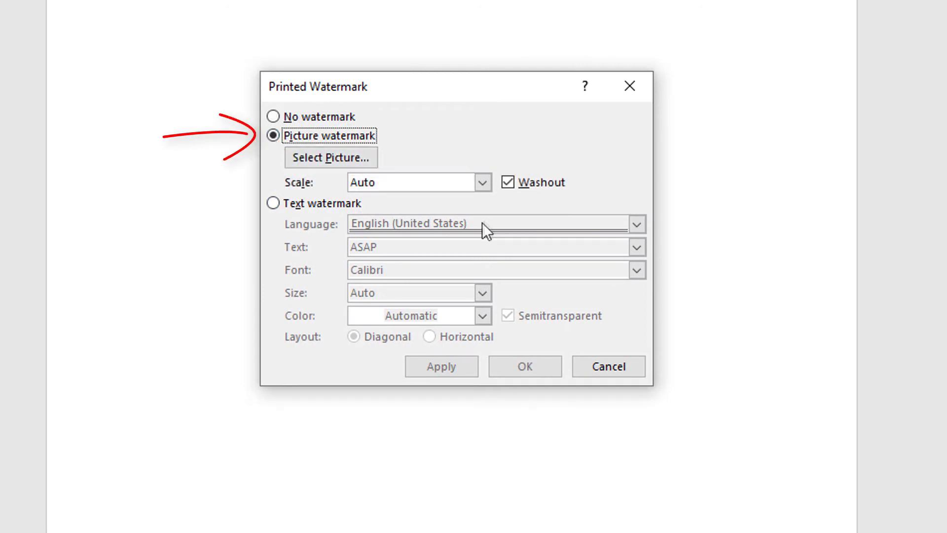
{"action": "left_click", "coordinate": [483, 183]}
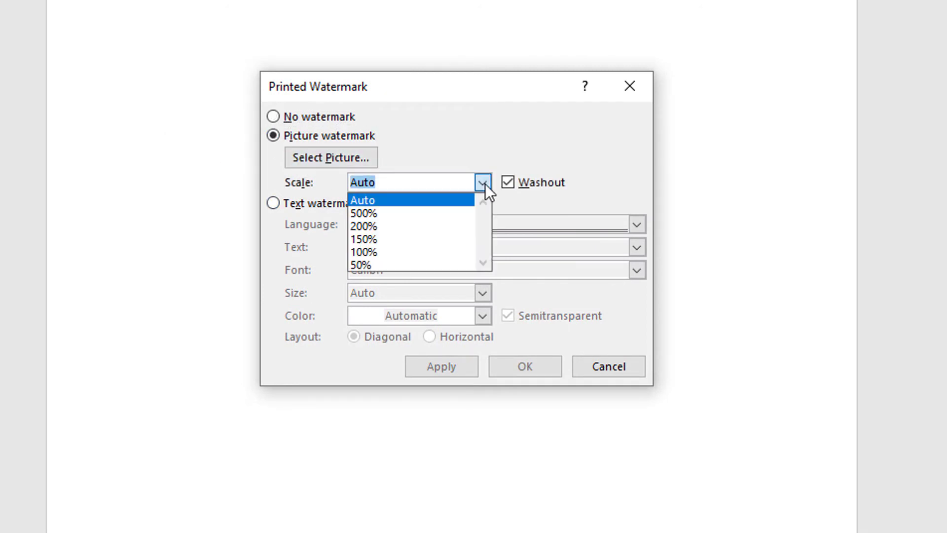
{"action": "left_click", "coordinate": [438, 249]}
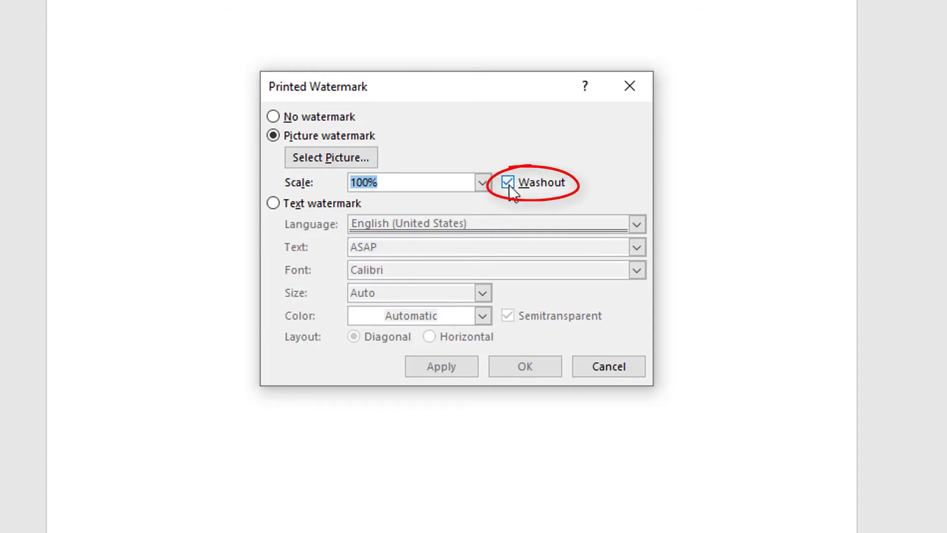
{"action": "key", "text": "Tab"}
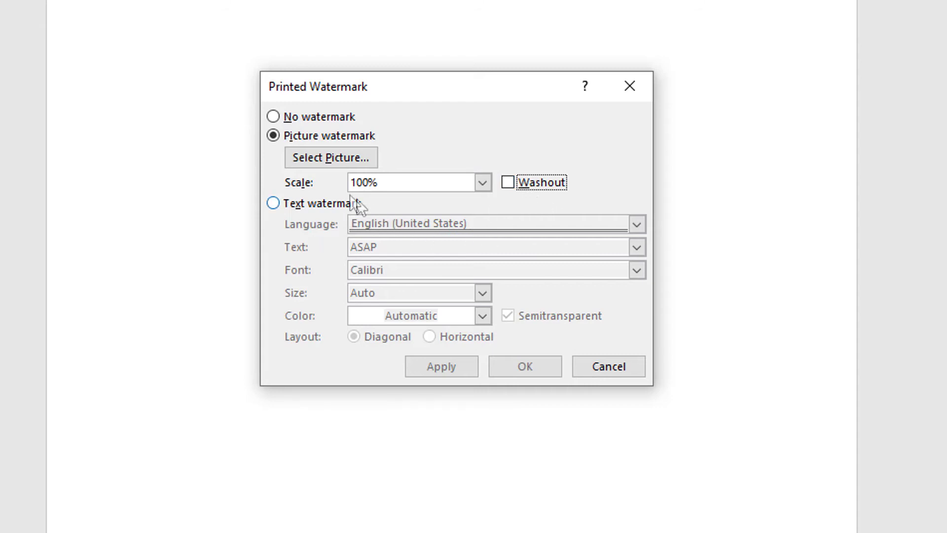
{"action": "left_click", "coordinate": [316, 159]}
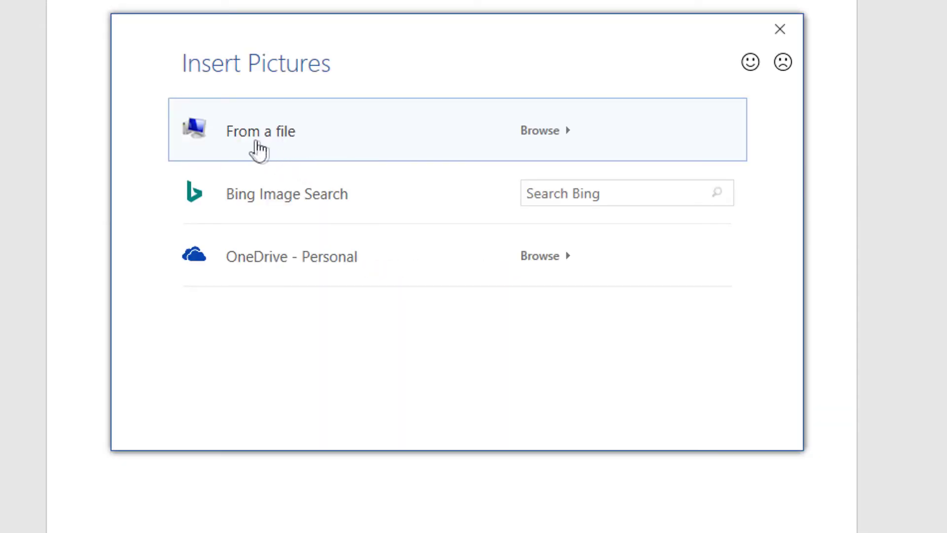
- Insert the silhouette PNG from a file as an unwashed, full-colour watermark and check the page
{"action": "left_click", "coordinate": [321, 144]}
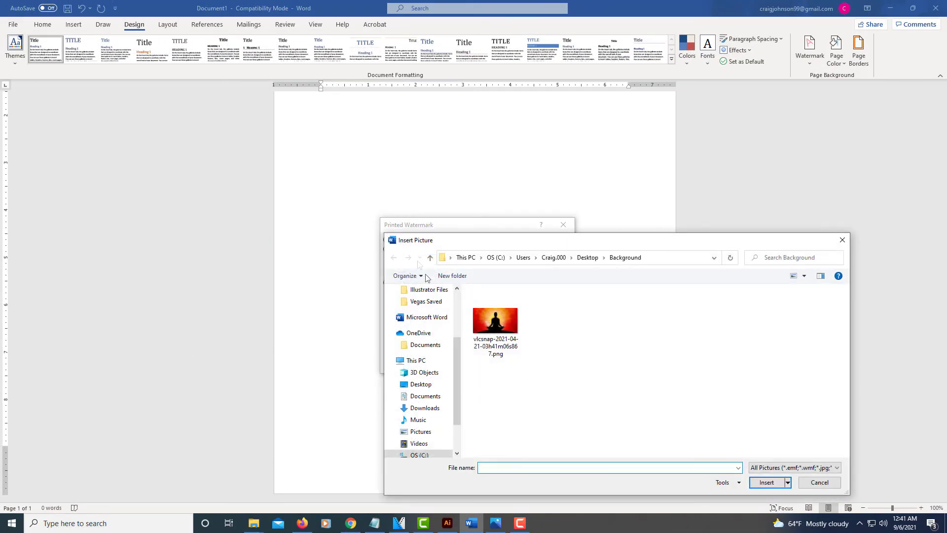
{"action": "left_click", "coordinate": [495, 321]}
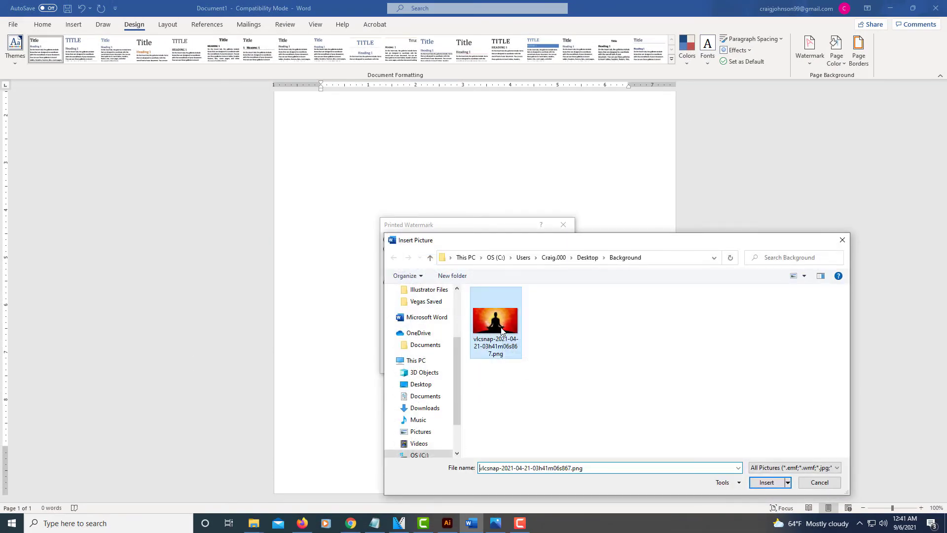
{"action": "left_click", "coordinate": [772, 483]}
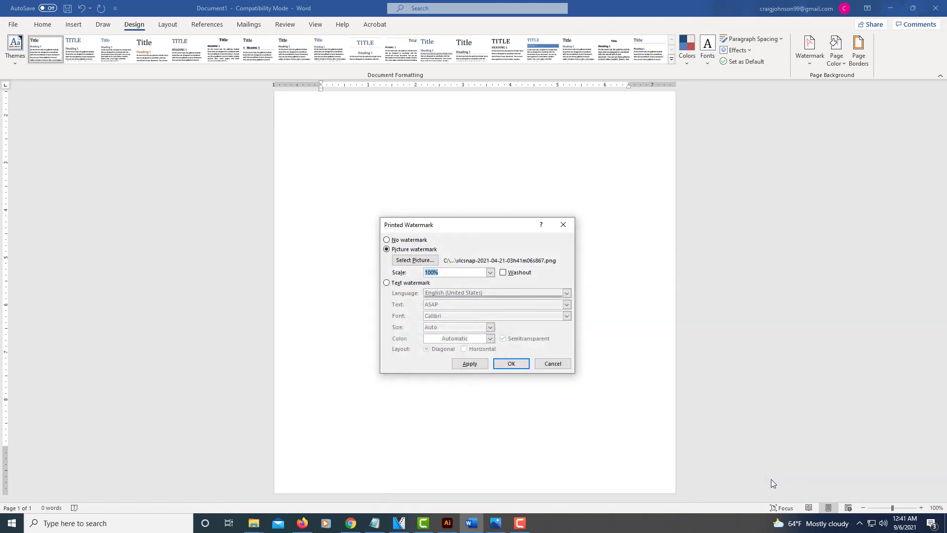
{"action": "left_click", "coordinate": [512, 367]}
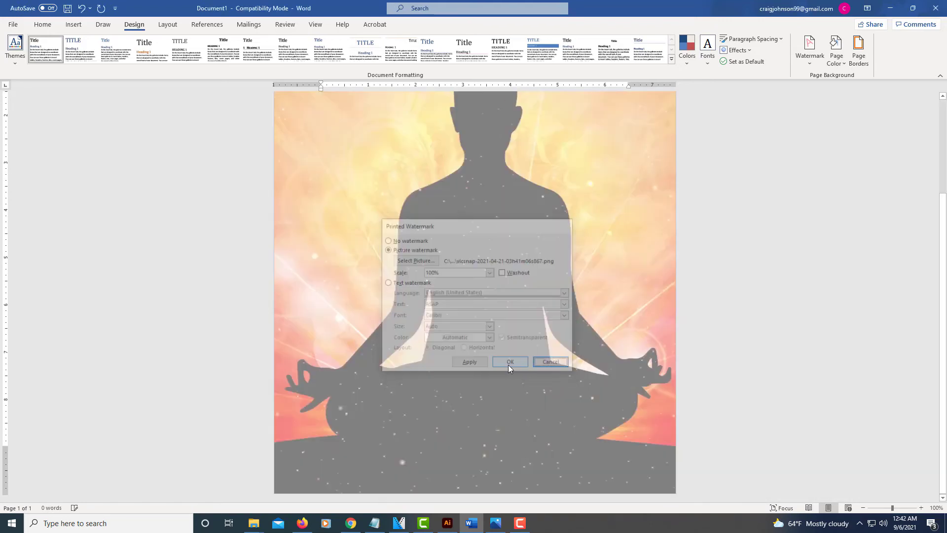
{"action": "scroll", "coordinate": [637, 407], "scroll_direction": "down", "scroll_amount": 4}
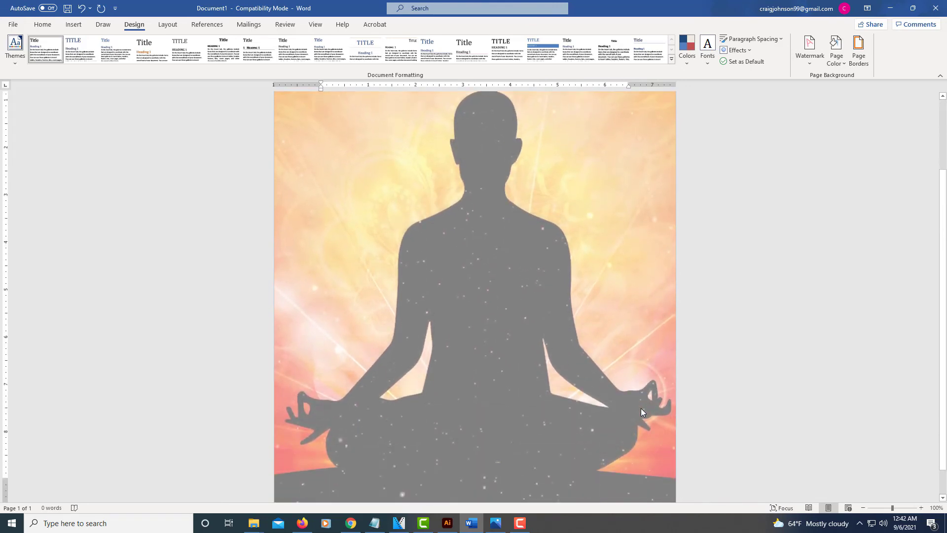
{"action": "scroll", "coordinate": [640, 408], "scroll_direction": "up", "scroll_amount": 4}
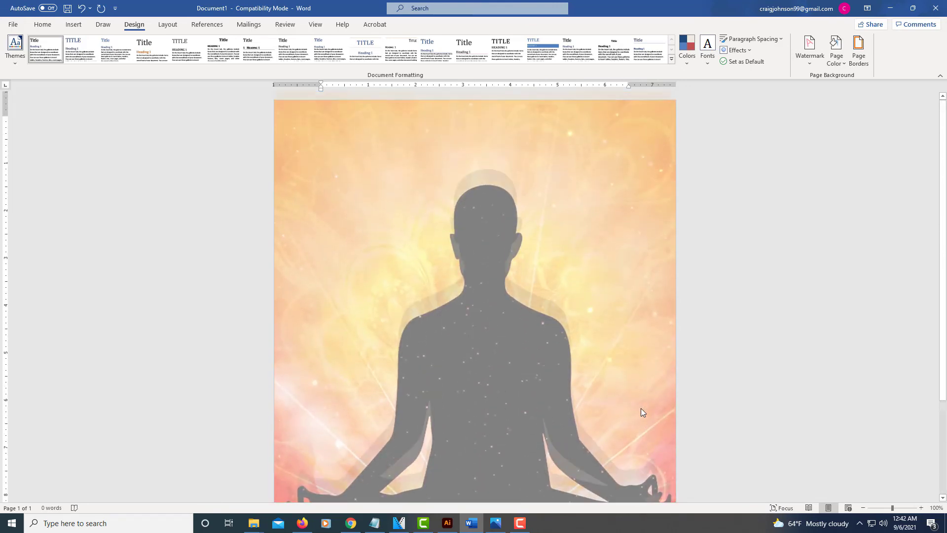
{"action": "scroll", "coordinate": [641, 408], "scroll_direction": "down", "scroll_amount": 4}
{"action": "scroll", "coordinate": [640, 408], "scroll_direction": "up", "scroll_amount": 4}
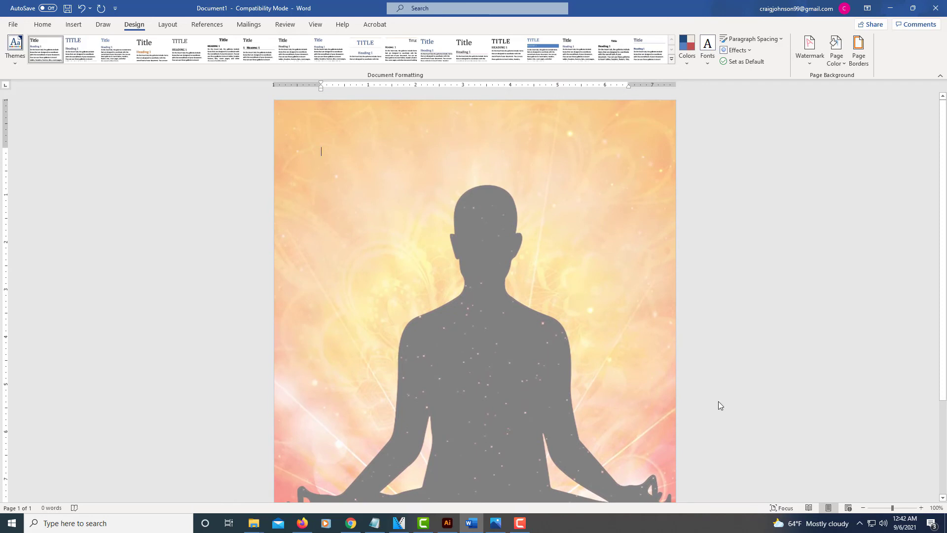
- Type 'Fdkasdjfalsdkfja dsfa jfaj sdfj' at the top and enlarge the line to 48 pt
{"action": "type", "text": "Fdkasdjfalsdkfja dsfa jf"}
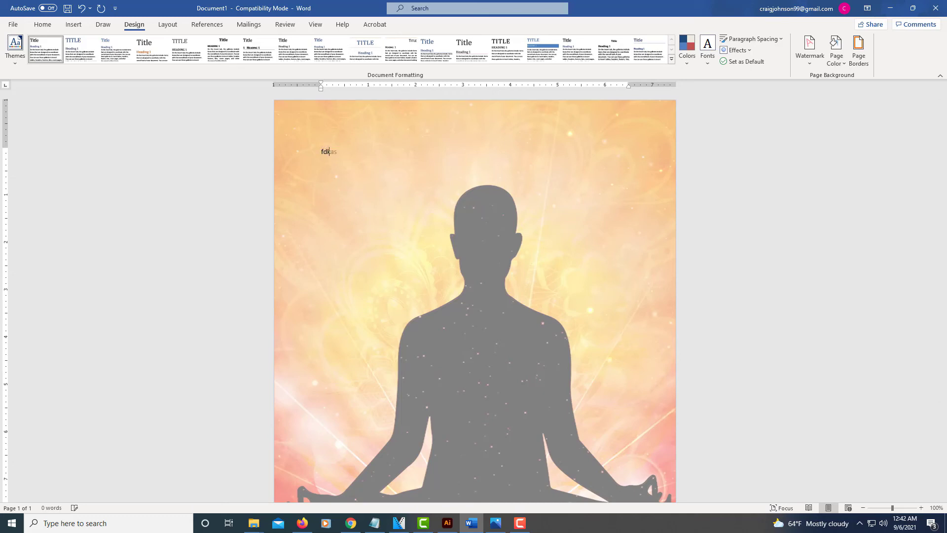
{"action": "type", "text": "aj sdfj"}
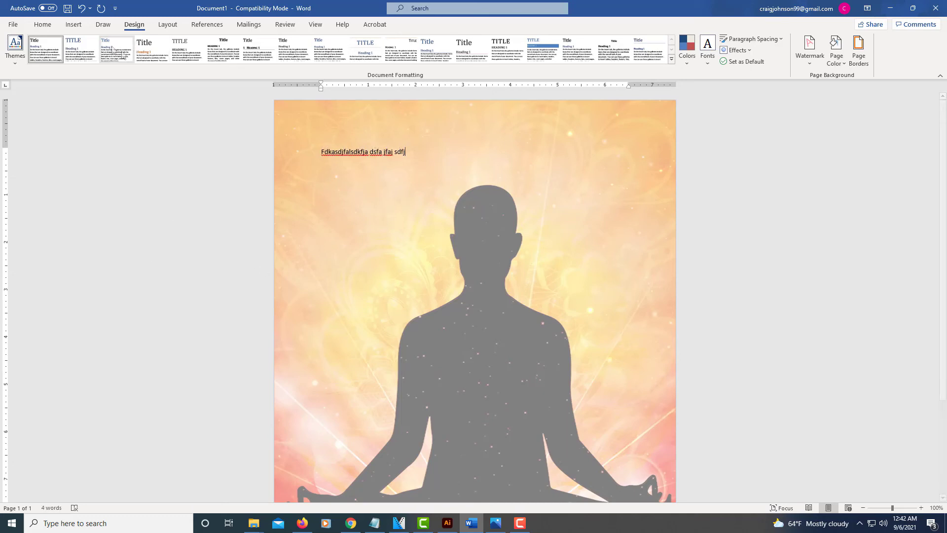
{"action": "left_click", "coordinate": [49, 26]}
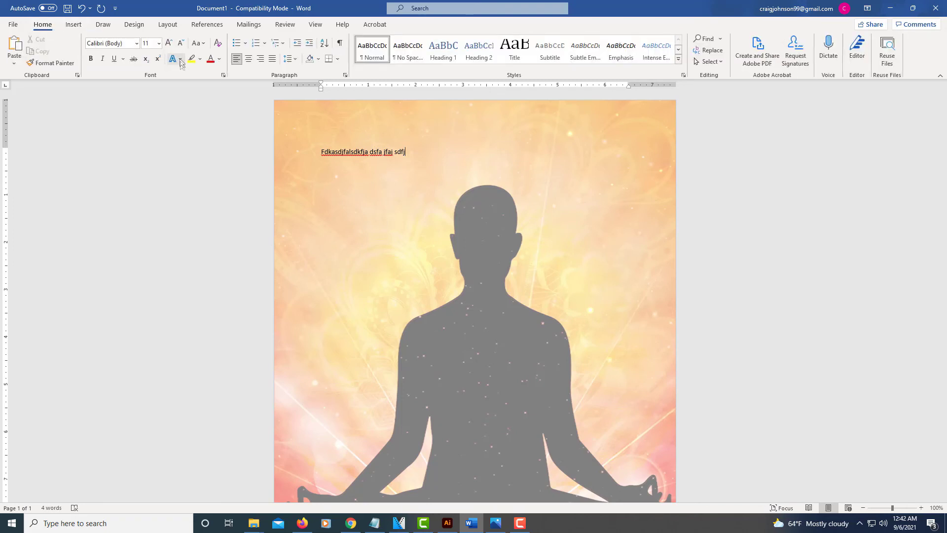
{"action": "left_click", "coordinate": [333, 147]}
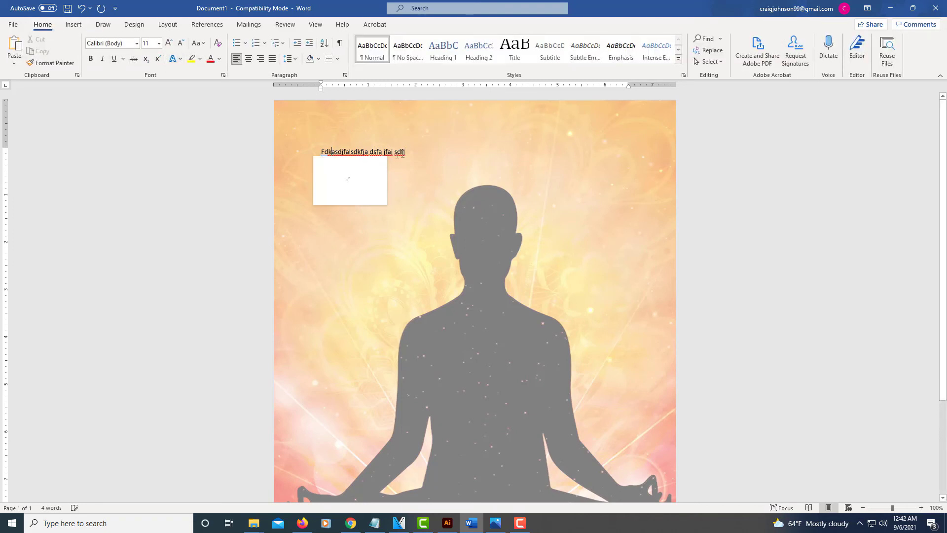
{"action": "triple_click", "coordinate": [333, 147]}
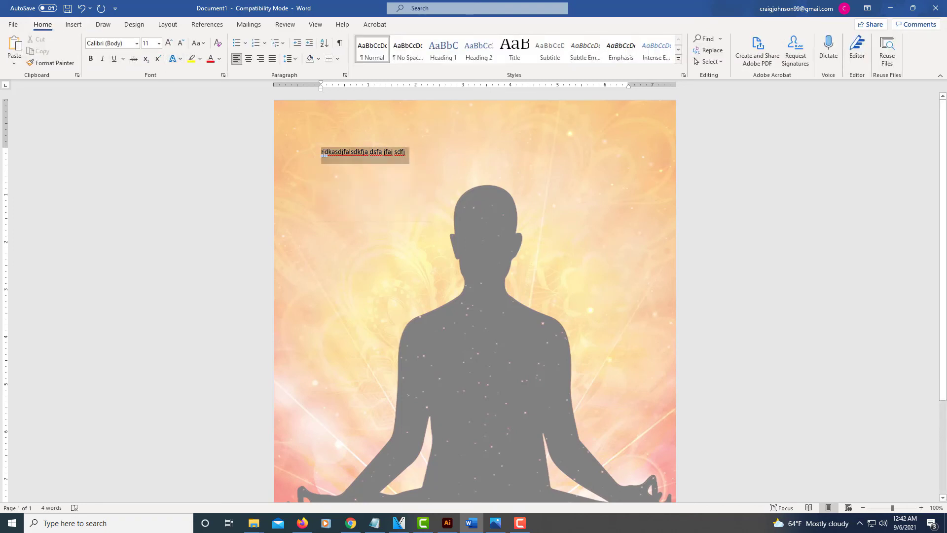
{"action": "left_click", "coordinate": [158, 43]}
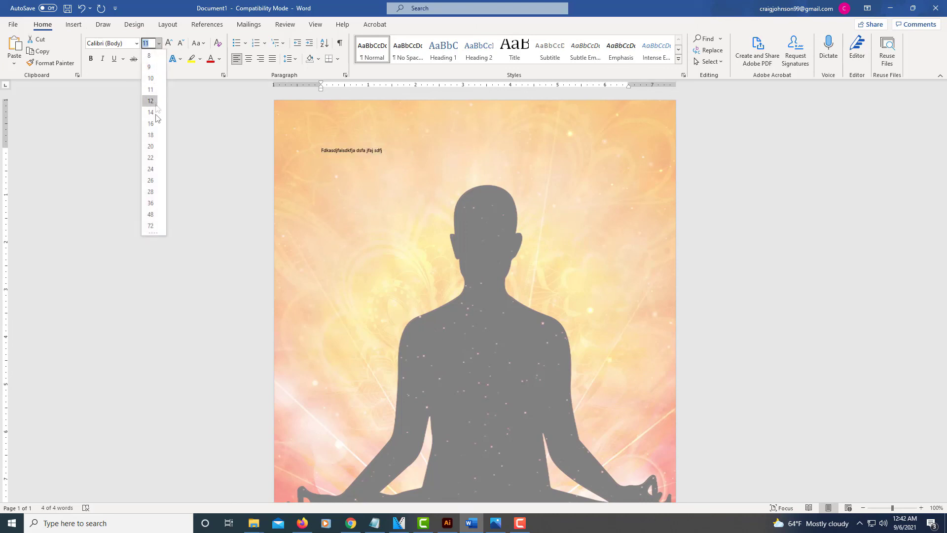
{"action": "left_click", "coordinate": [150, 215]}
{"action": "left_click", "coordinate": [444, 310]}
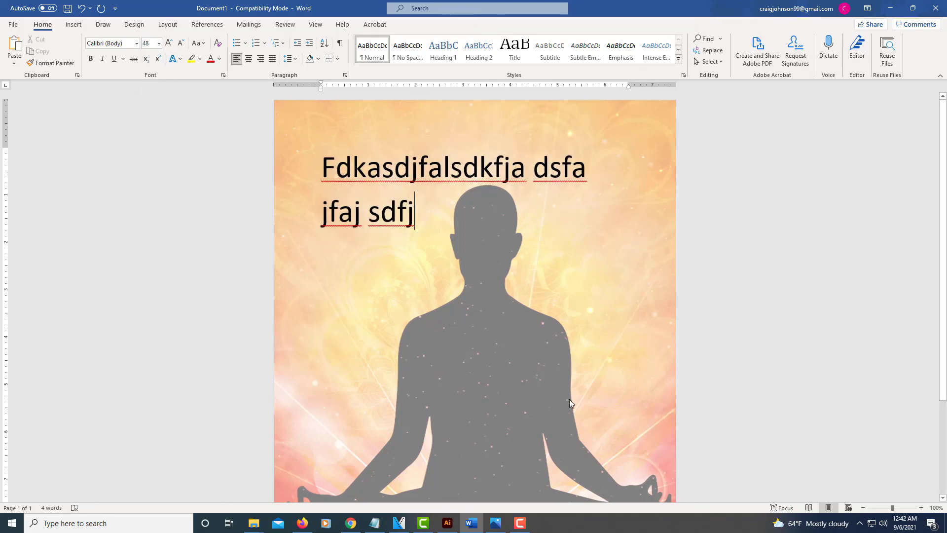